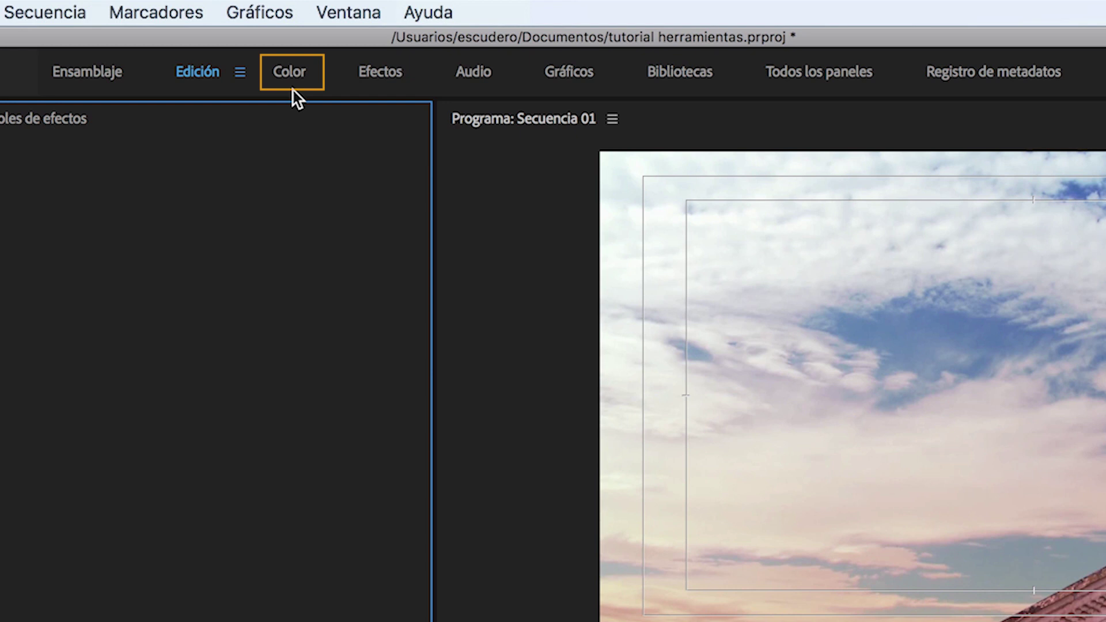
# Switch to the Color workspace via Ventana > Espacios de trabajo > Color
pyautogui.click(346, 17)
pyautogui.moveTo(347, 41)
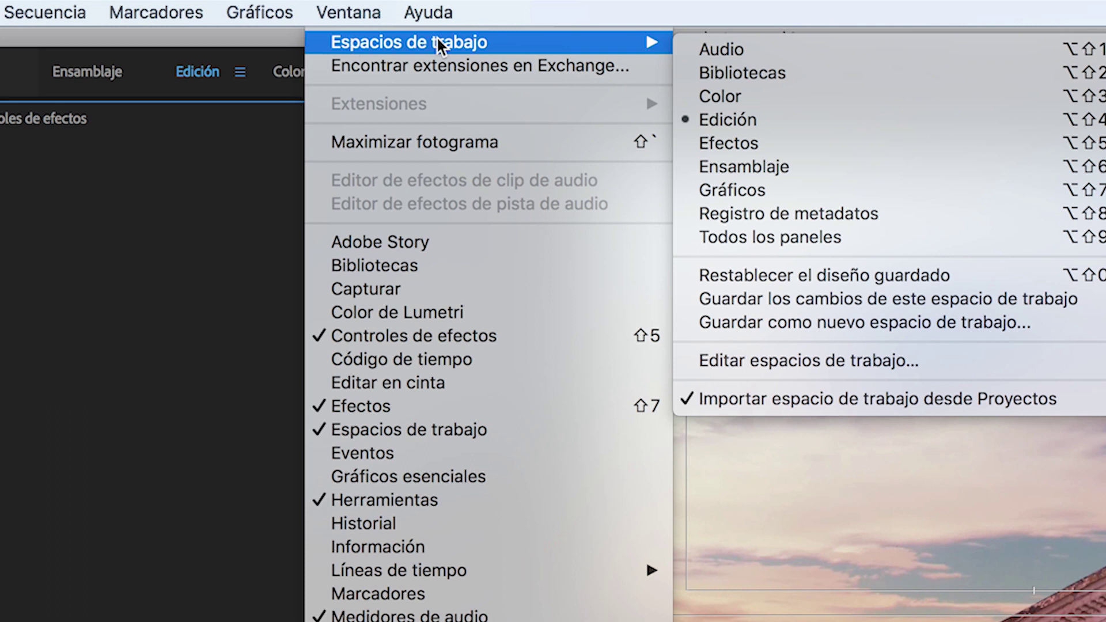
pyautogui.click(731, 95)
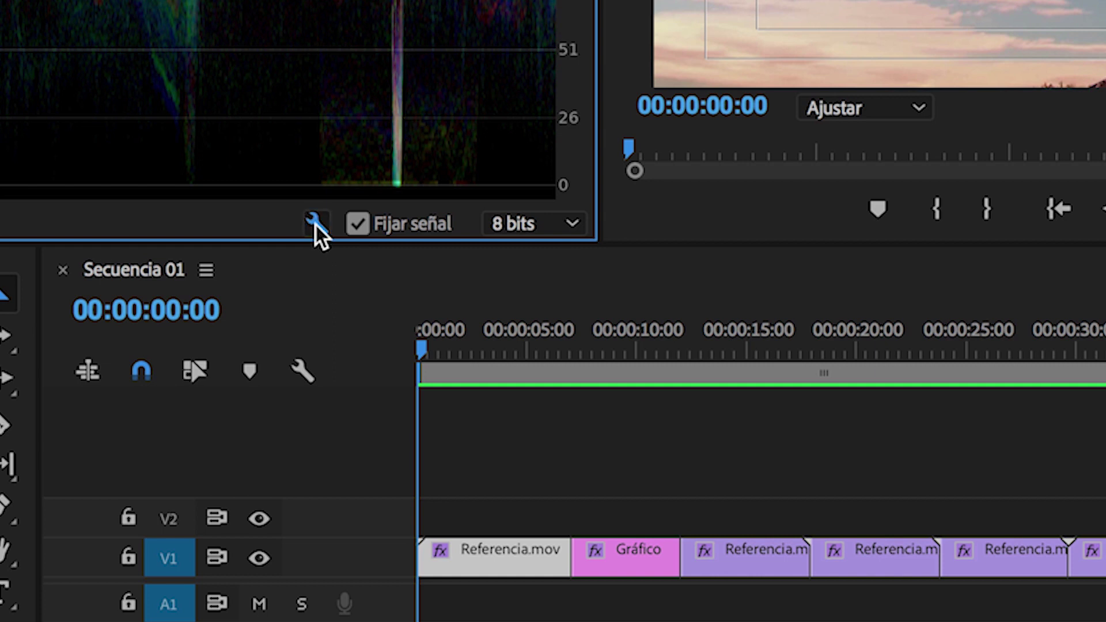
# Enable Vectorescopio YUV and Histograma in the Lumetri Scopes wrench menu
pyautogui.click(315, 224)
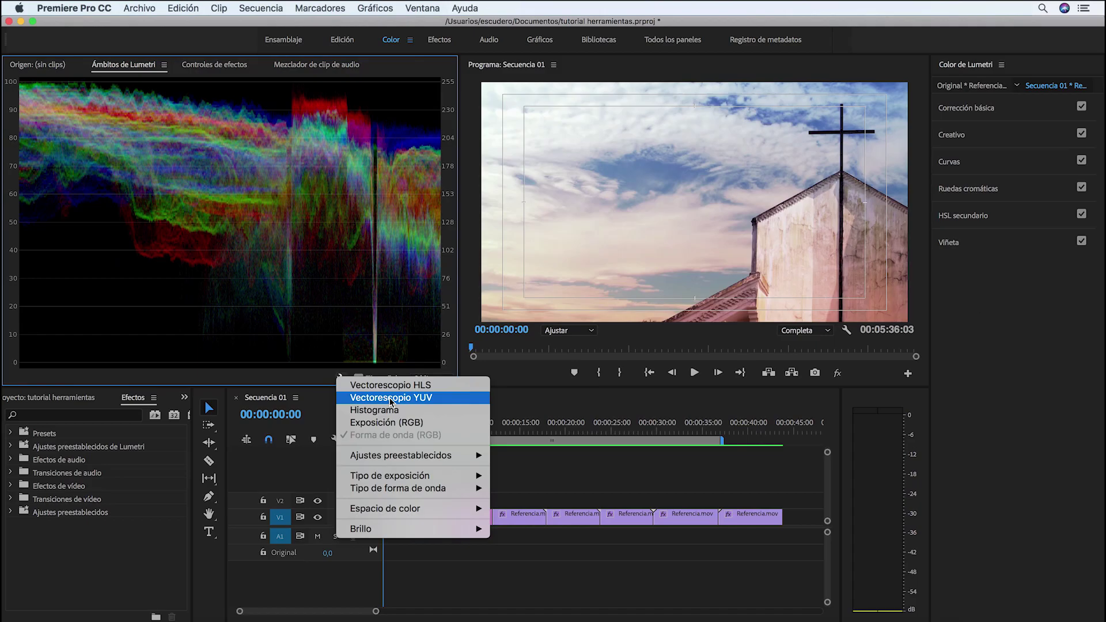
pyautogui.click(389, 398)
pyautogui.click(342, 379)
# Turn on the RGB parade in the scopes, then turn it back off
pyautogui.click(369, 410)
pyautogui.click(342, 379)
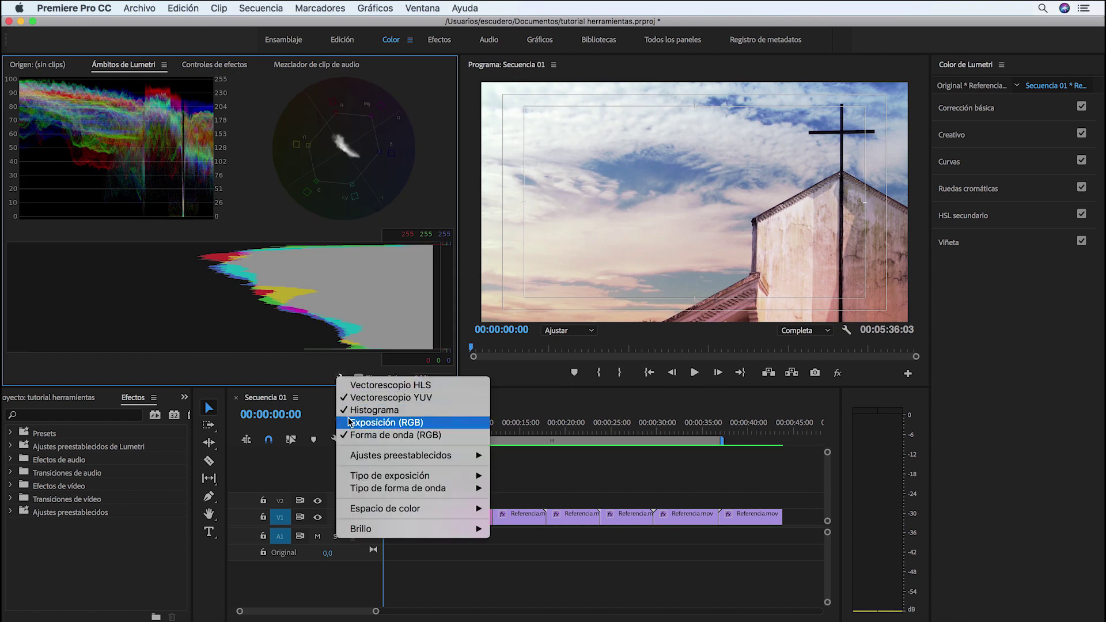
pyautogui.click(349, 423)
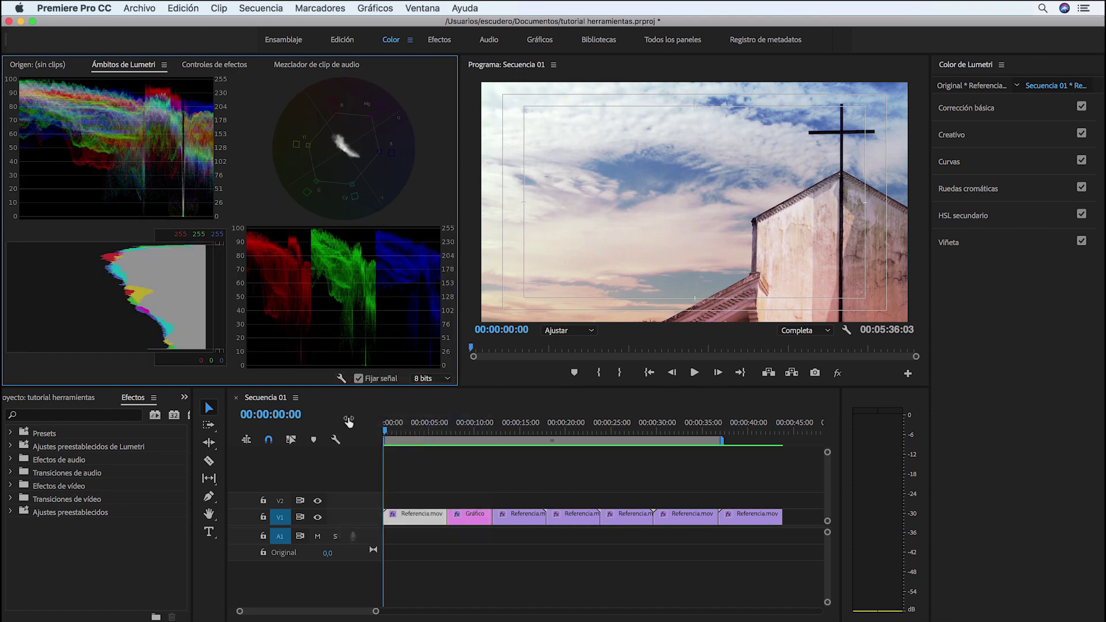
pyautogui.click(341, 379)
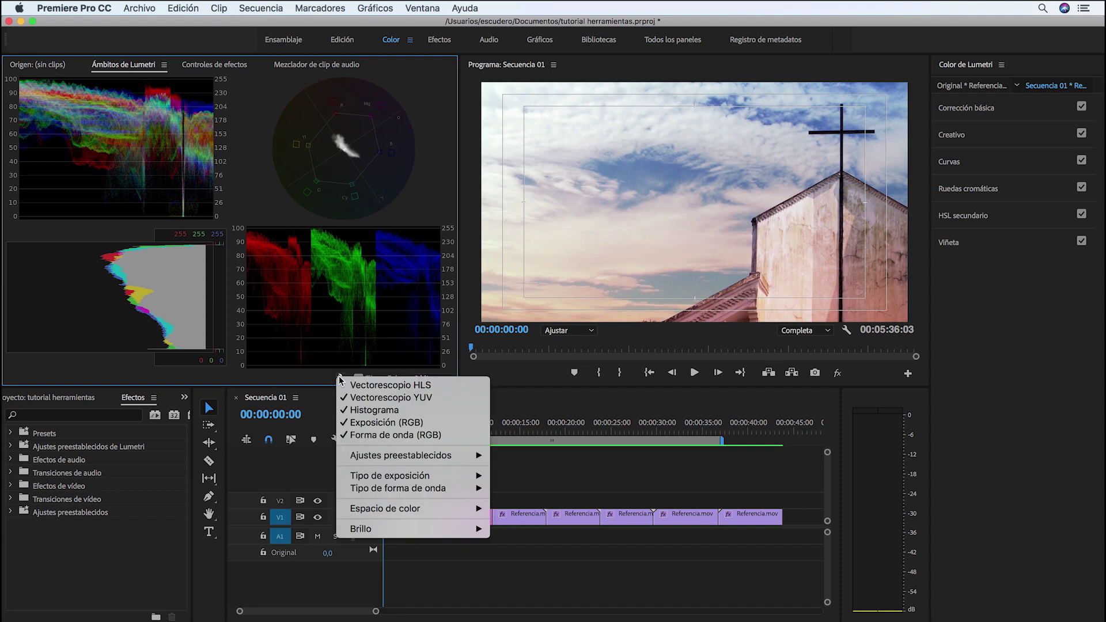
pyautogui.click(357, 423)
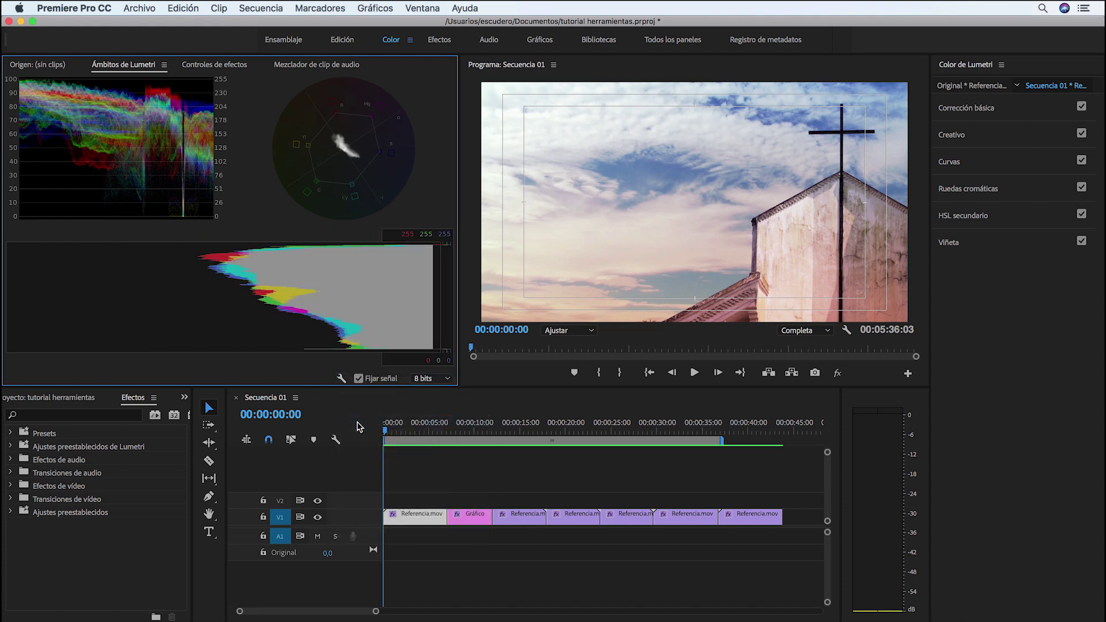
pyautogui.click(342, 379)
pyautogui.moveTo(389, 459)
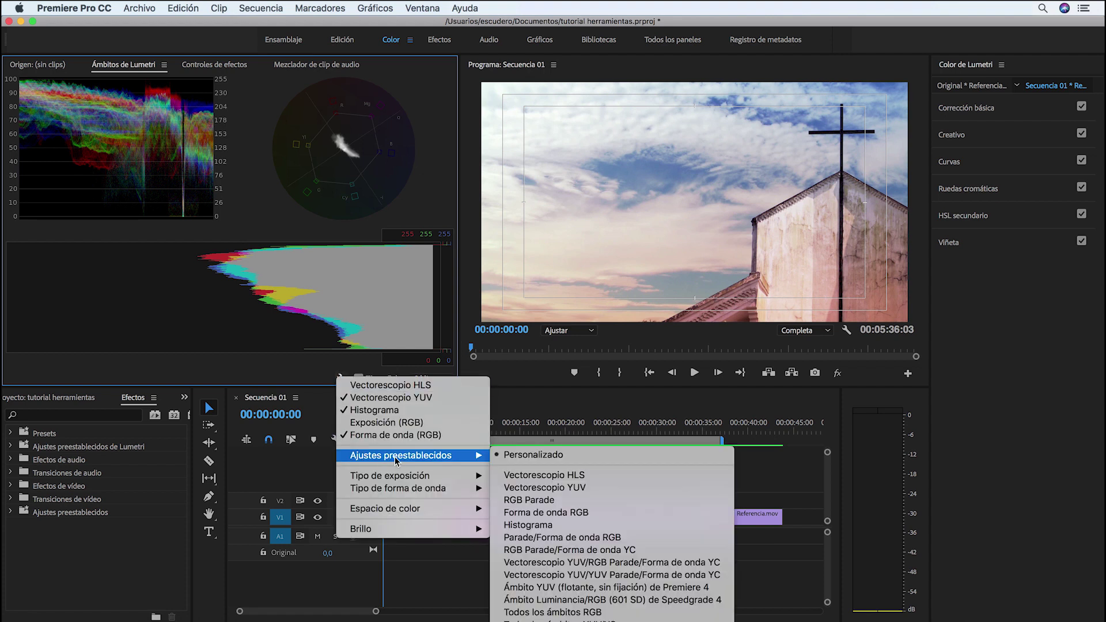
# Apply the Forma de onda RGB preset to show only a full-size RGB waveform
pyautogui.click(545, 514)
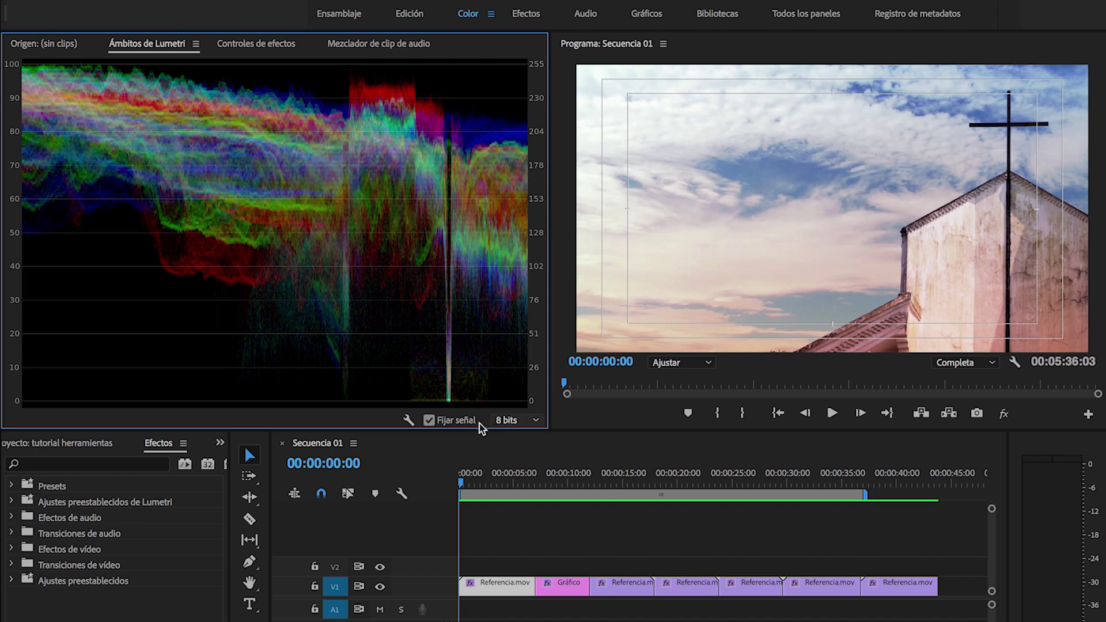
# Set the waveform type to Luminancia for a greyscale luminance display
pyautogui.click(408, 420)
pyautogui.moveTo(553, 552)
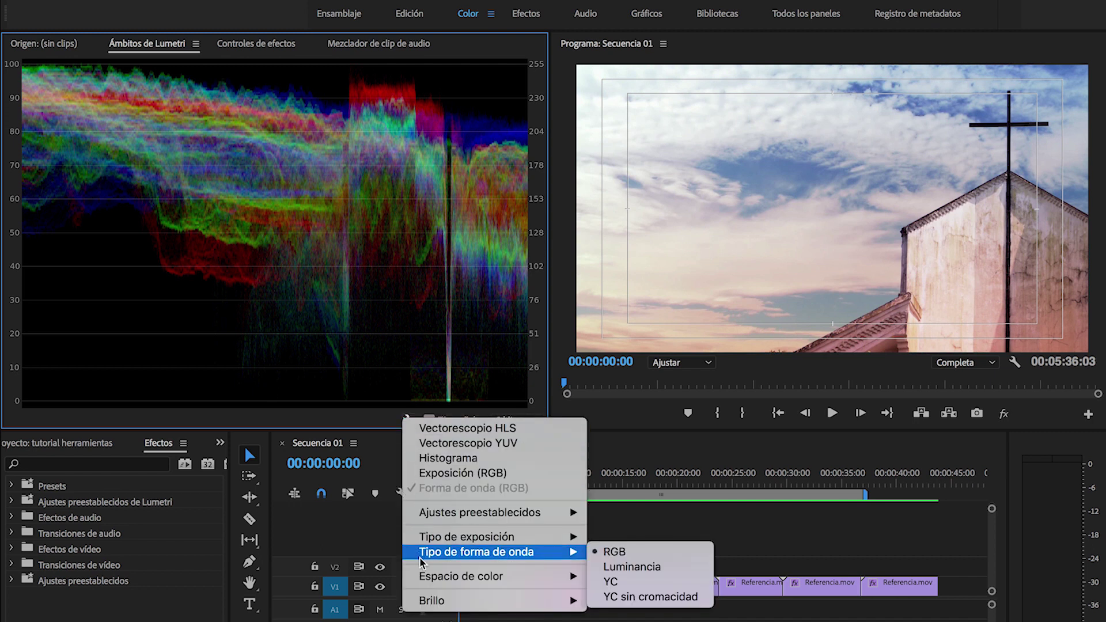
pyautogui.click(629, 569)
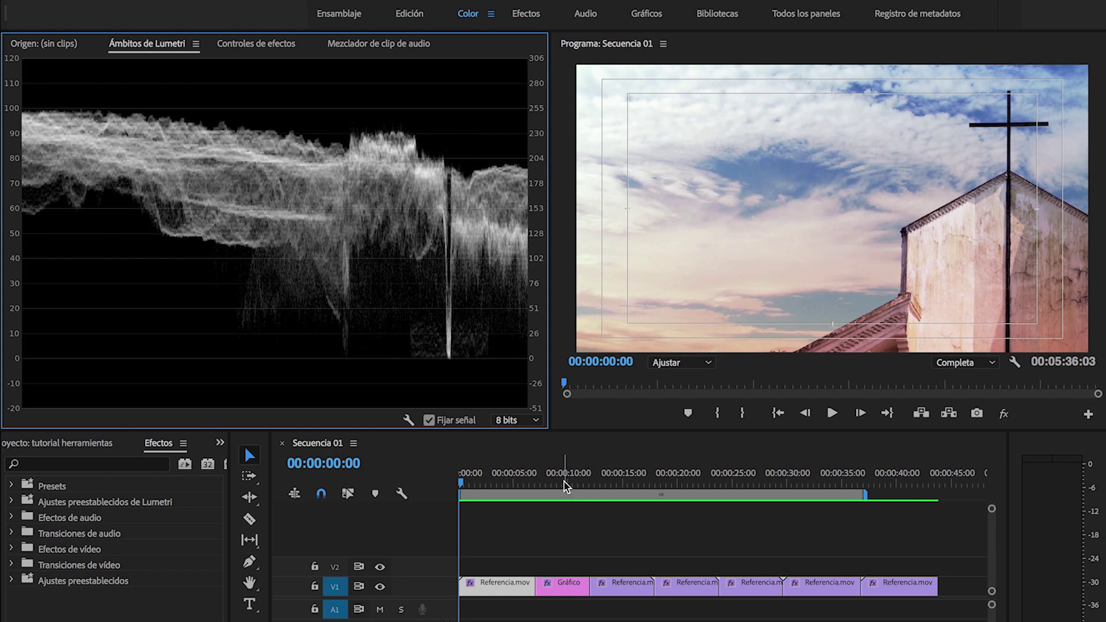
# Move the playhead to 00:00:09:13, 00:00:04:03 and 00:00:14:23, then back to 00:00:03:10
pyautogui.click(564, 486)
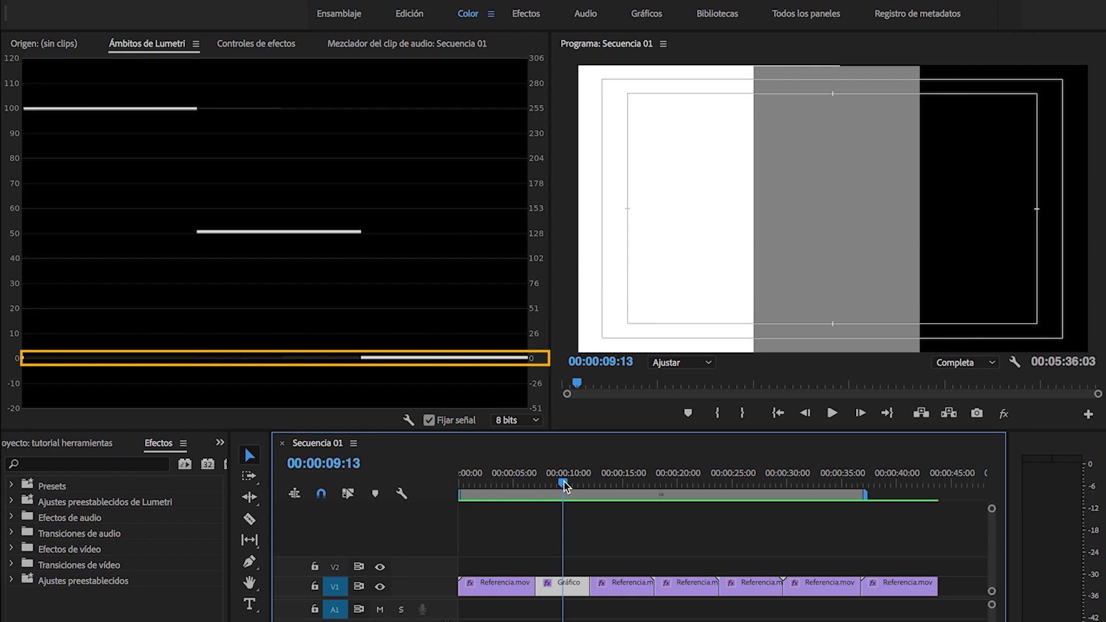
pyautogui.moveTo(565, 487); pyautogui.dragTo(506, 486)
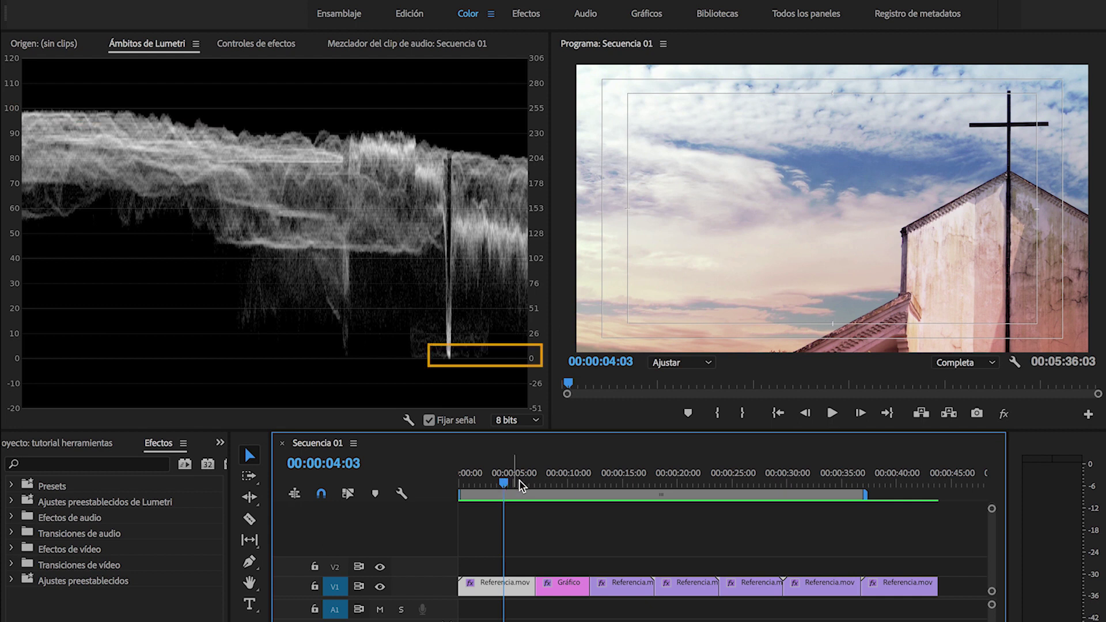
pyautogui.click(622, 485)
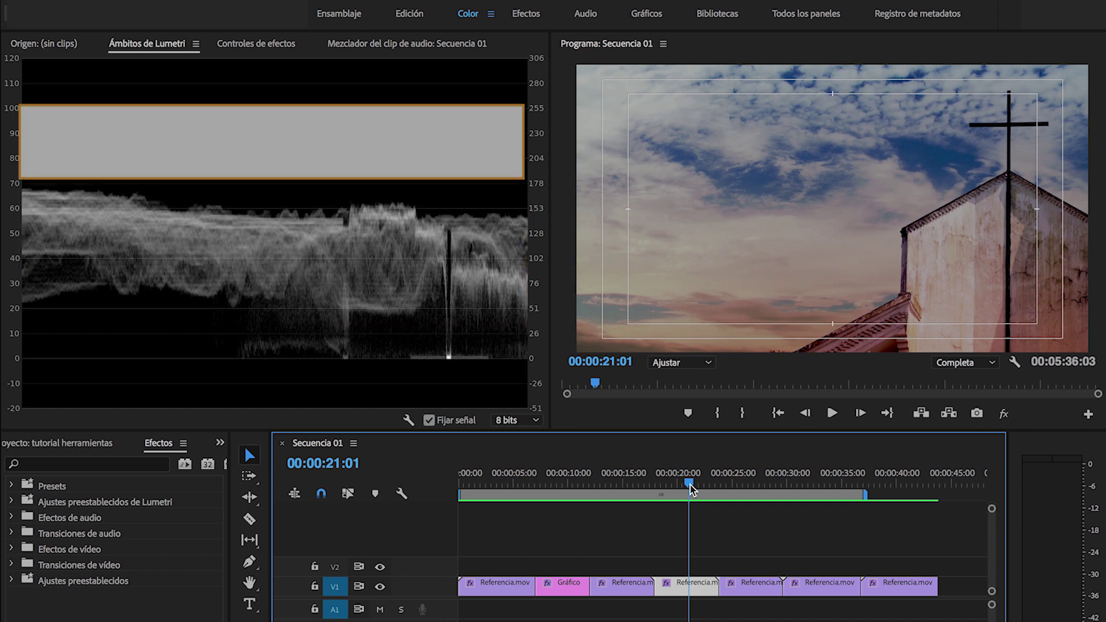
pyautogui.moveTo(692, 489); pyautogui.dragTo(496, 484)
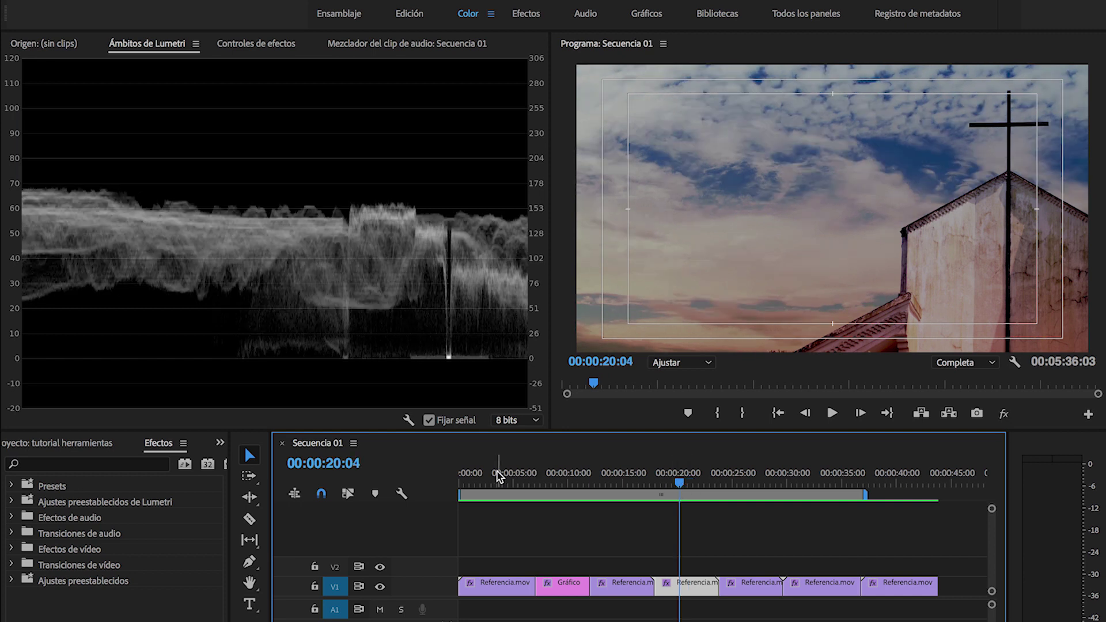
# Switch the Lumetri scope to the Histograma preset
pyautogui.click(409, 420)
pyautogui.moveTo(409, 515)
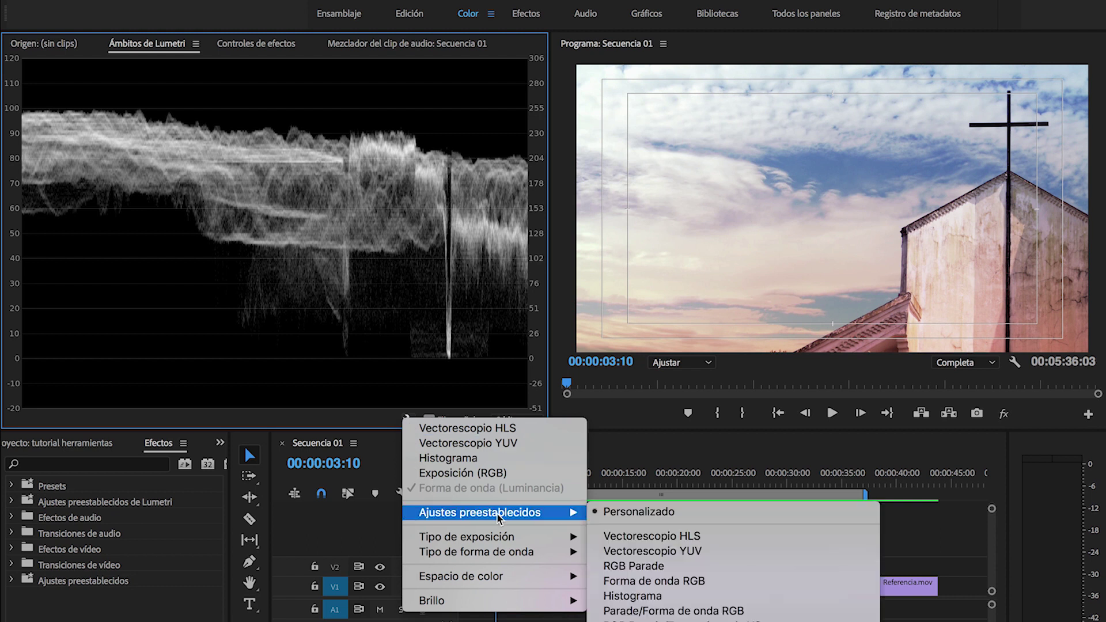
pyautogui.click(634, 598)
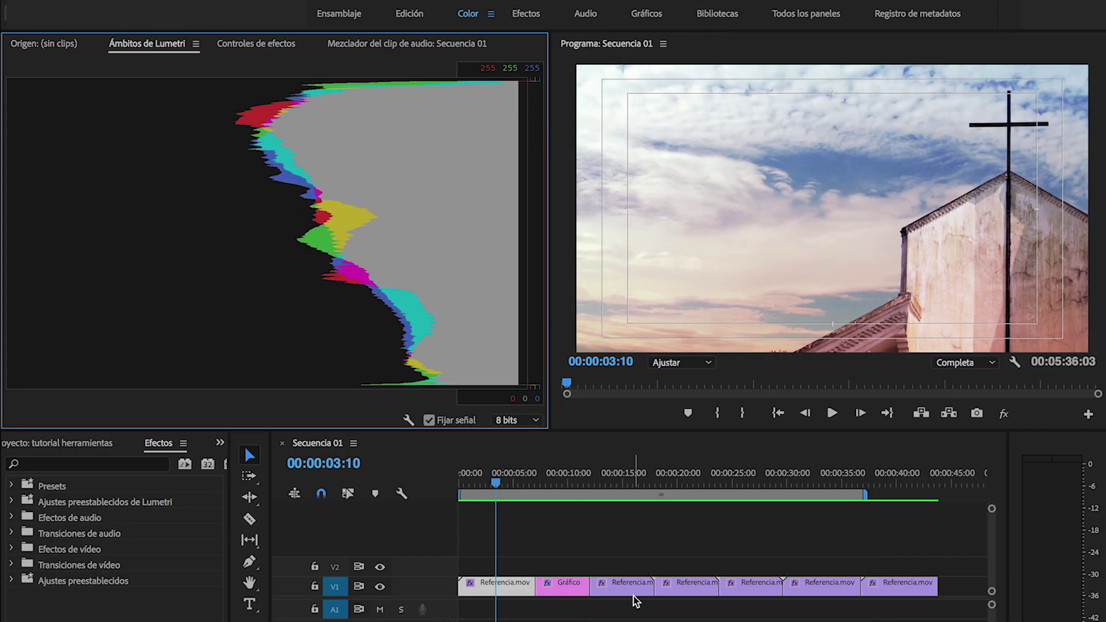
# Move the playhead to 00:00:14:14, 00:00:20:00 and the pink clip at 00:00:25:23
pyautogui.click(619, 478)
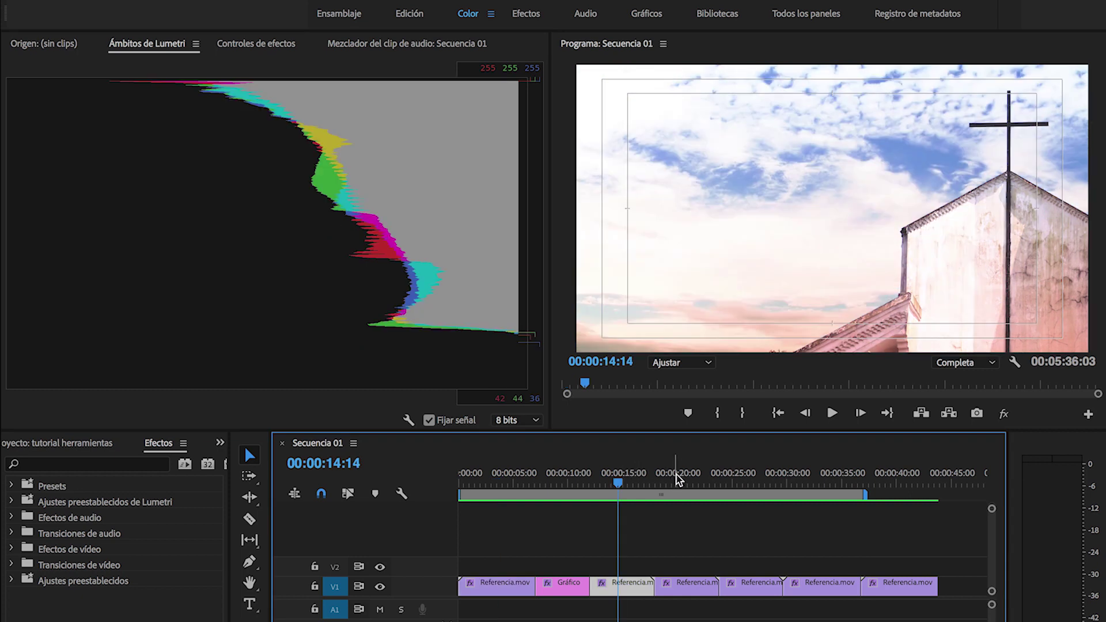
pyautogui.click(678, 480)
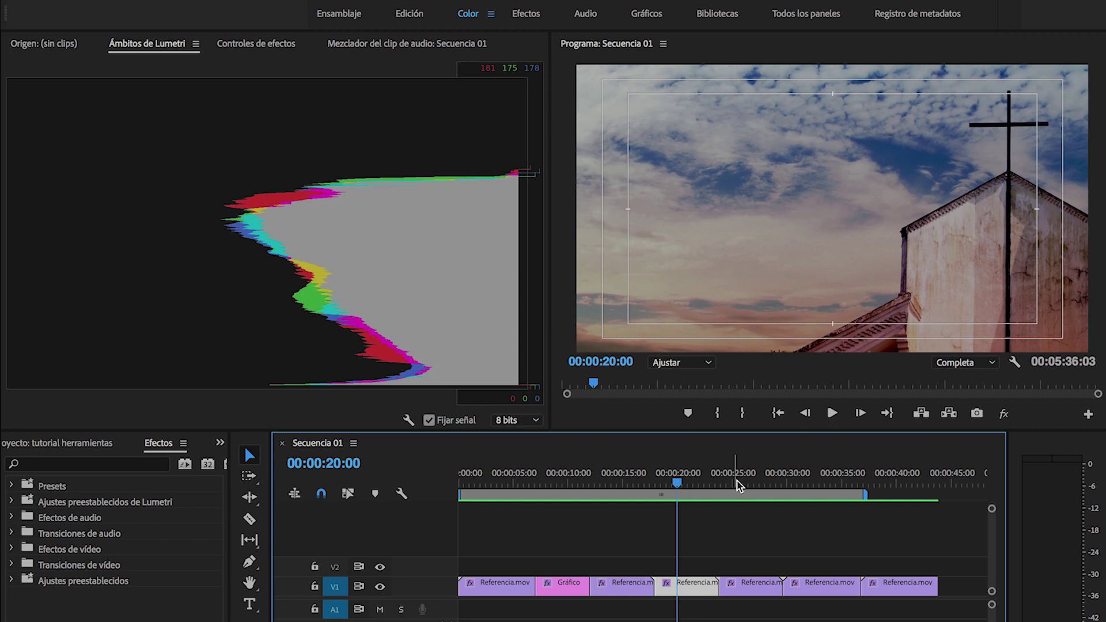
pyautogui.click(742, 484)
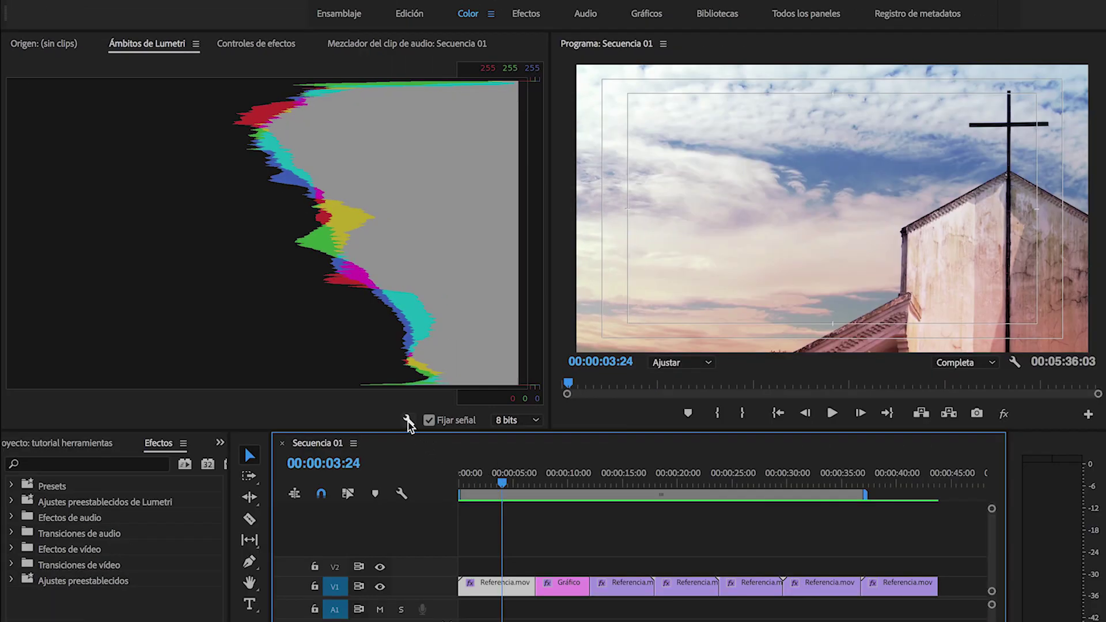
# Choose the Vectorescopio YUV preset from the Lumetri Scopes Ajustes preestablecidos
pyautogui.click(407, 420)
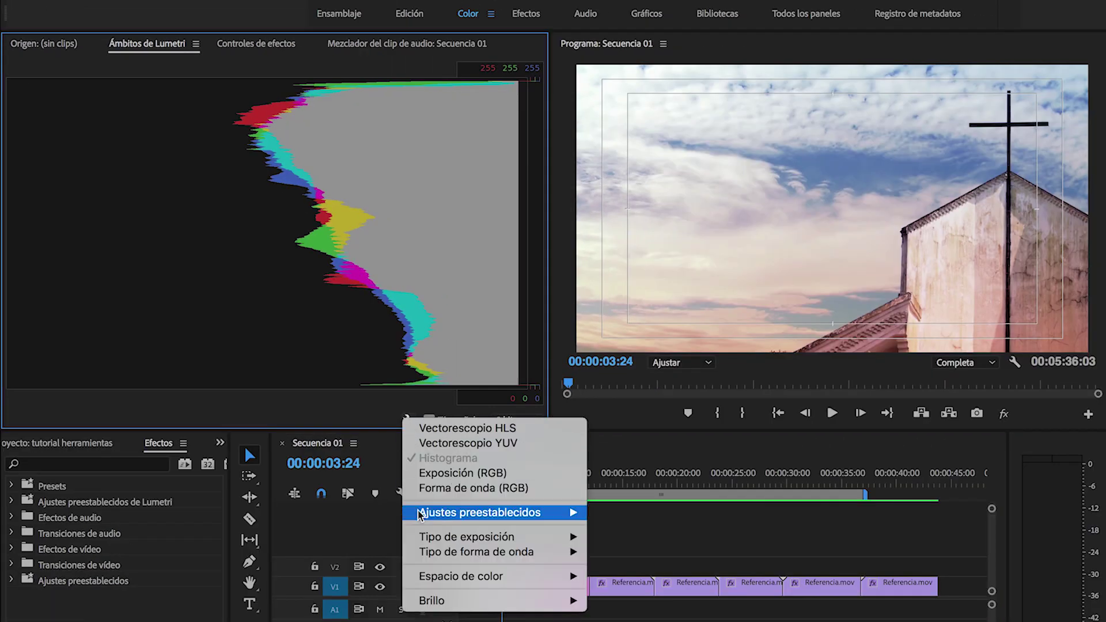
pyautogui.moveTo(420, 512)
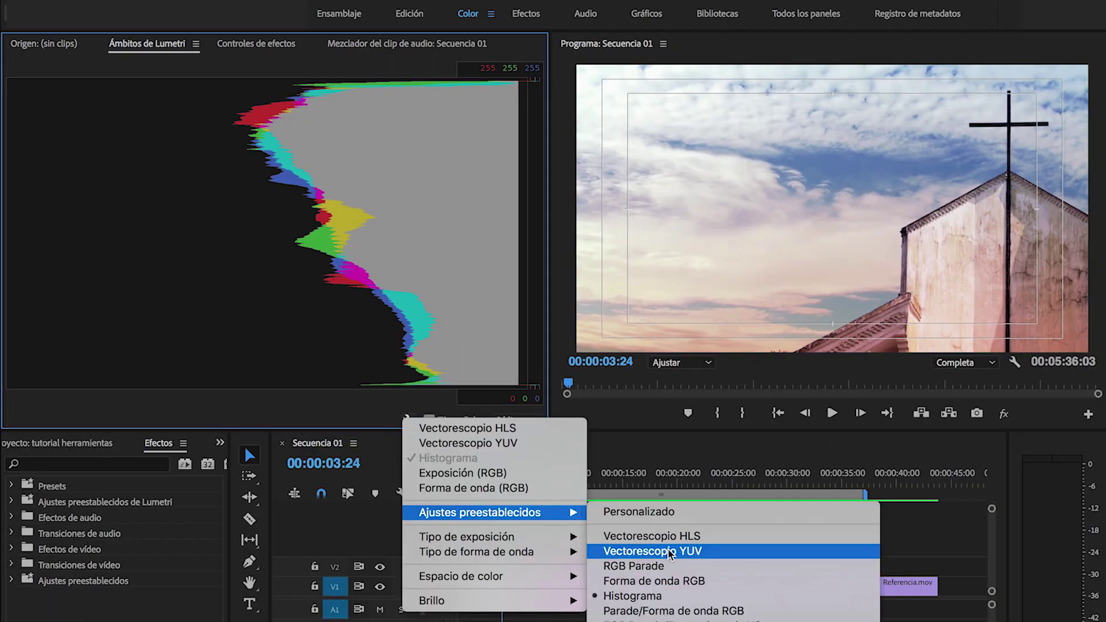
pyautogui.click(668, 551)
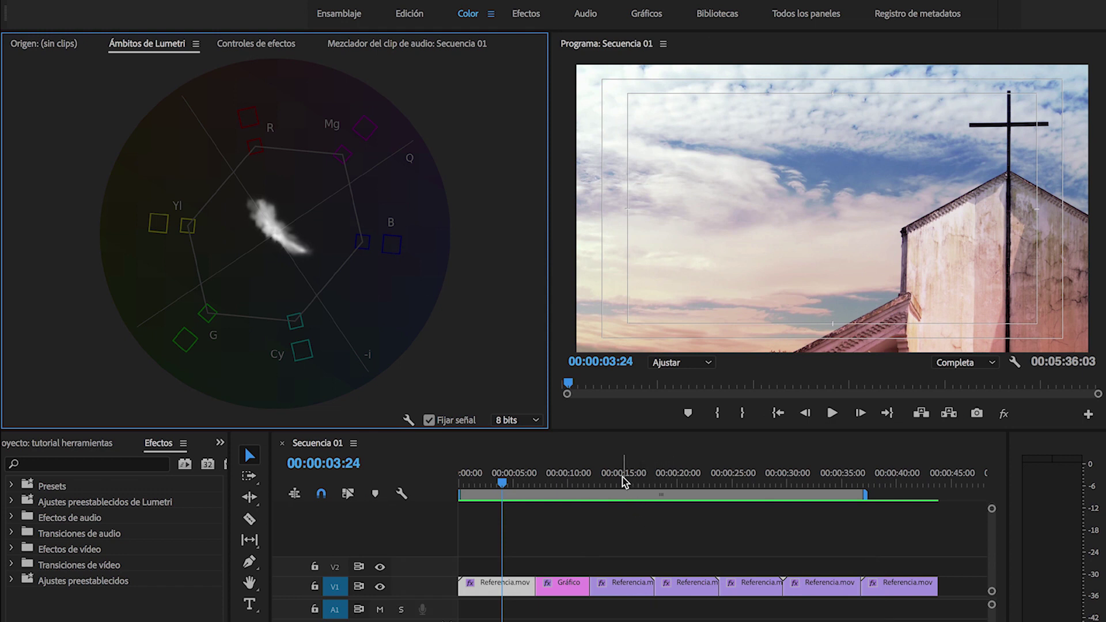
# Step the playhead through 14:23, 21:01, 27:00, 33:08 and 40:08, then back near the start
pyautogui.click(623, 481)
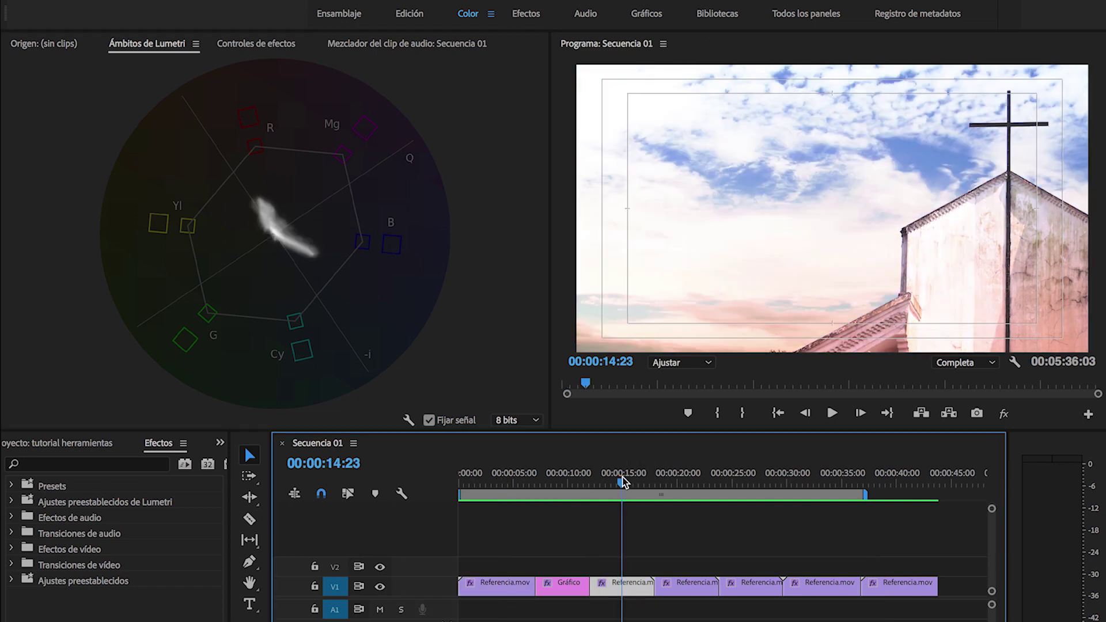
pyautogui.click(689, 480)
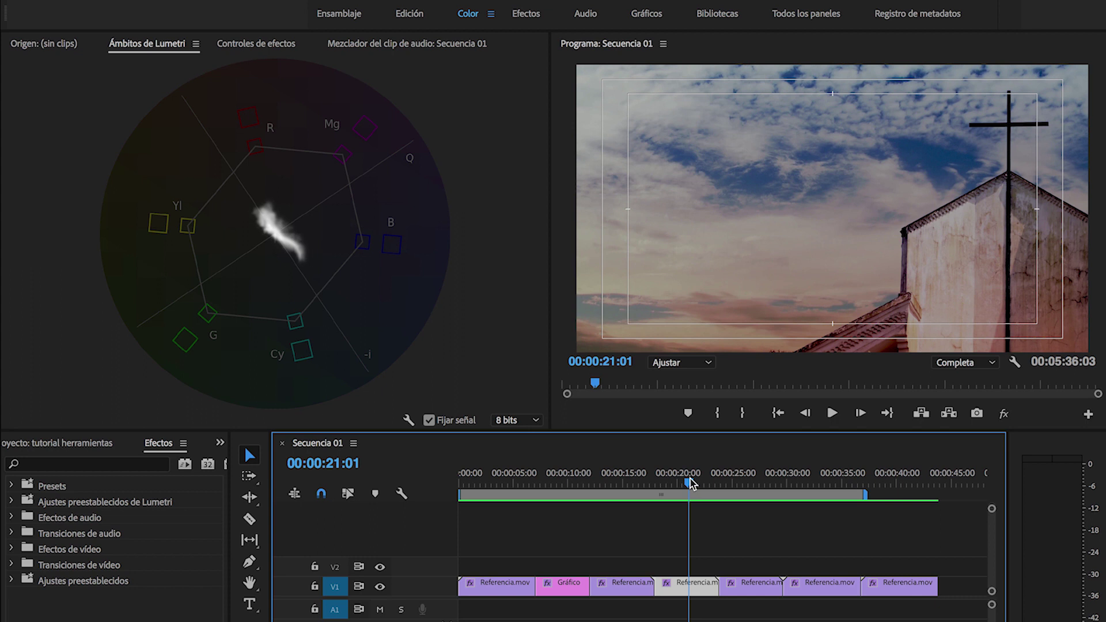
pyautogui.click(754, 481)
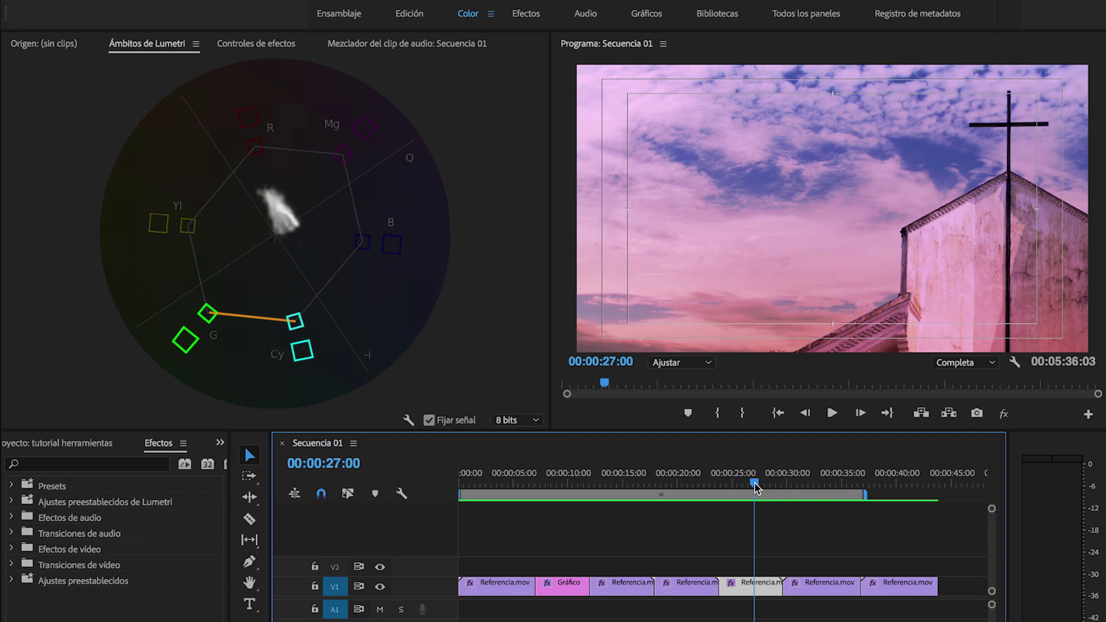
pyautogui.moveTo(756, 488); pyautogui.dragTo(826, 493)
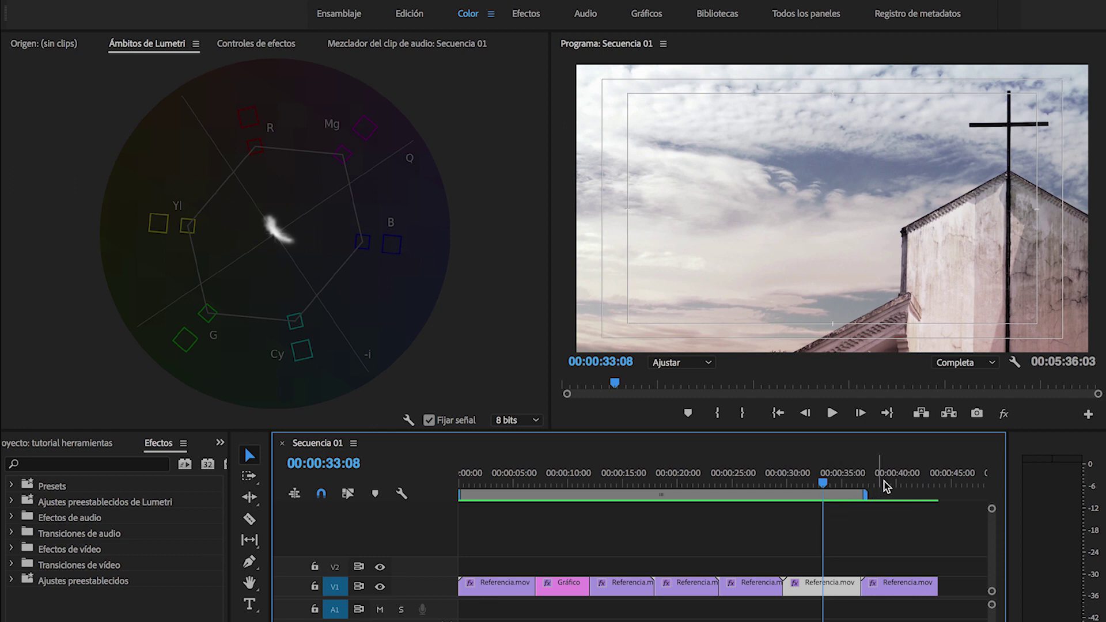
pyautogui.click(901, 489)
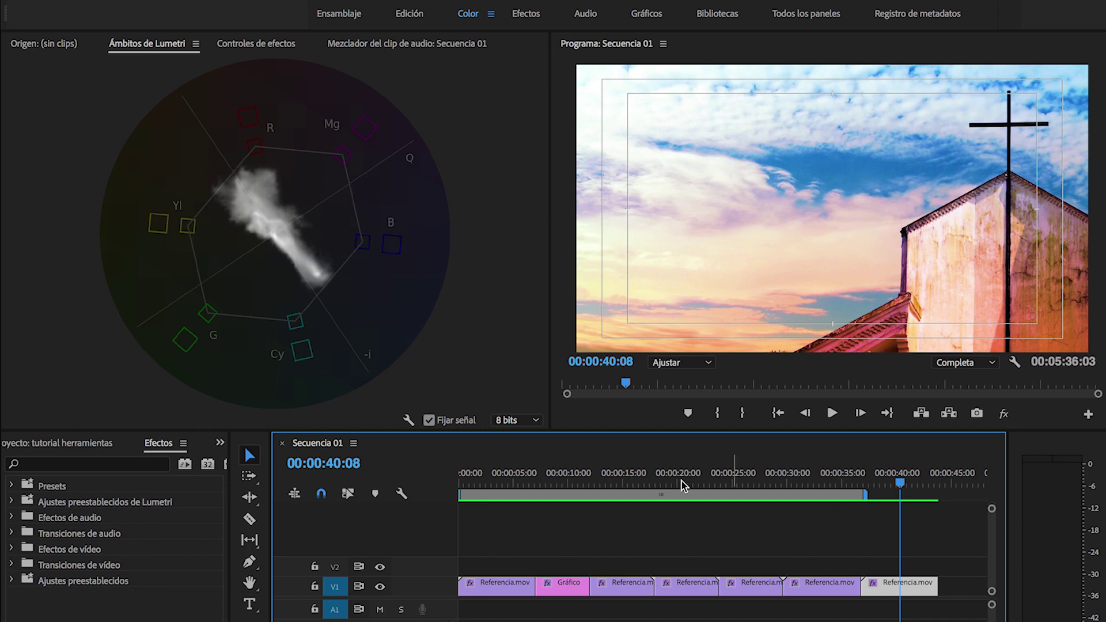
pyautogui.click(485, 483)
# Select the RGB Parade preset from the Lumetri Scopes Ajustes preestablecidos
pyautogui.click(408, 420)
pyautogui.moveTo(438, 512)
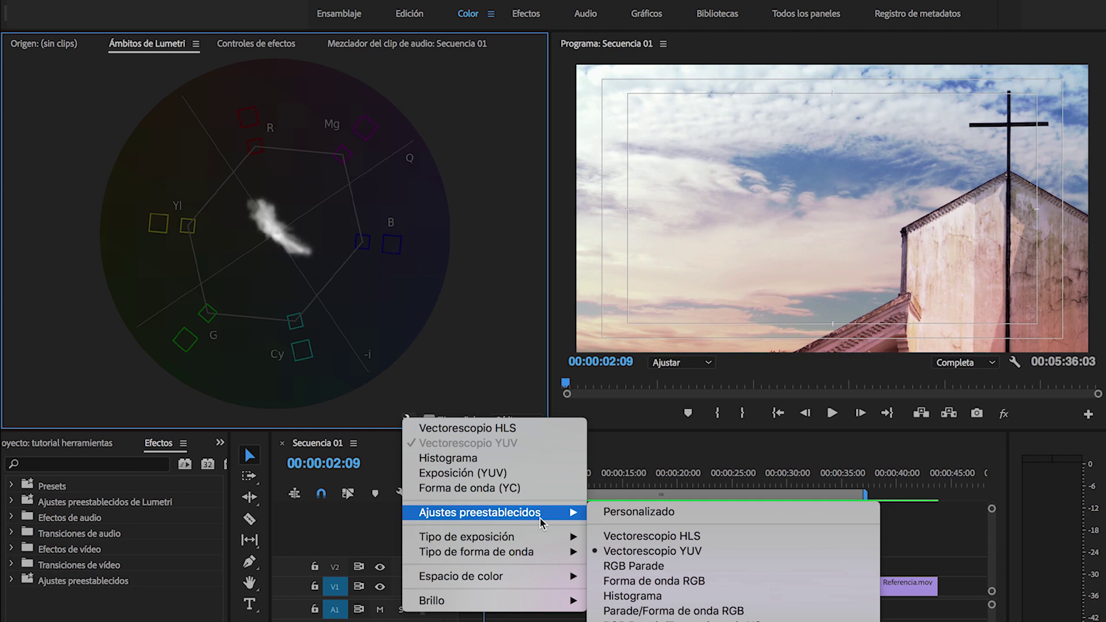
pyautogui.click(636, 568)
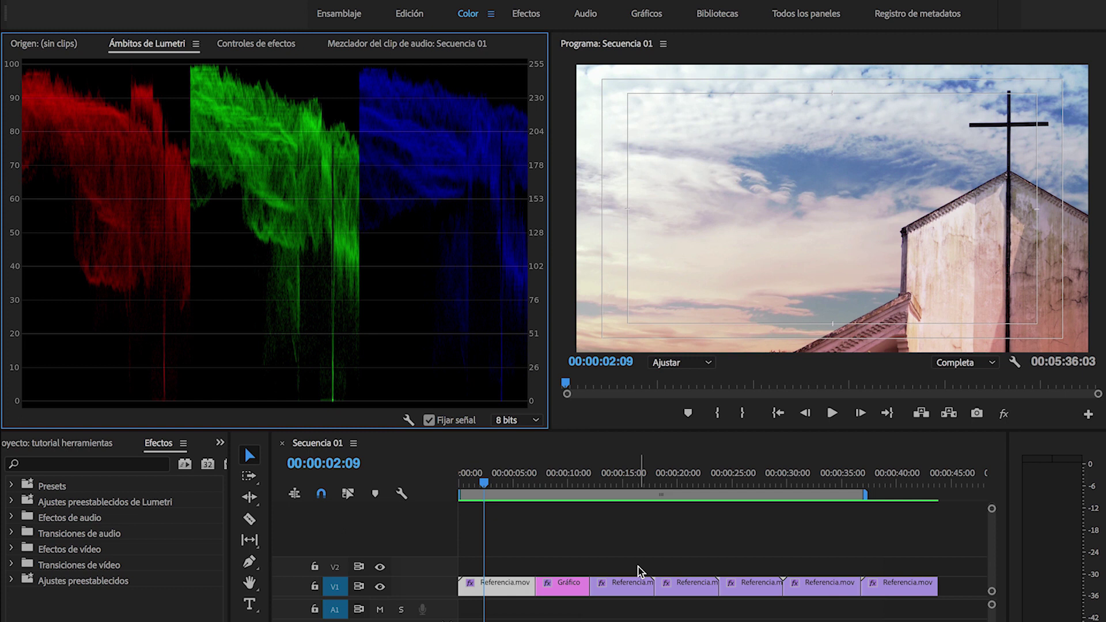
# Move the playhead to 00:00:14:14, 00:00:20:15 and the pink clip at 00:00:26:11
pyautogui.click(620, 476)
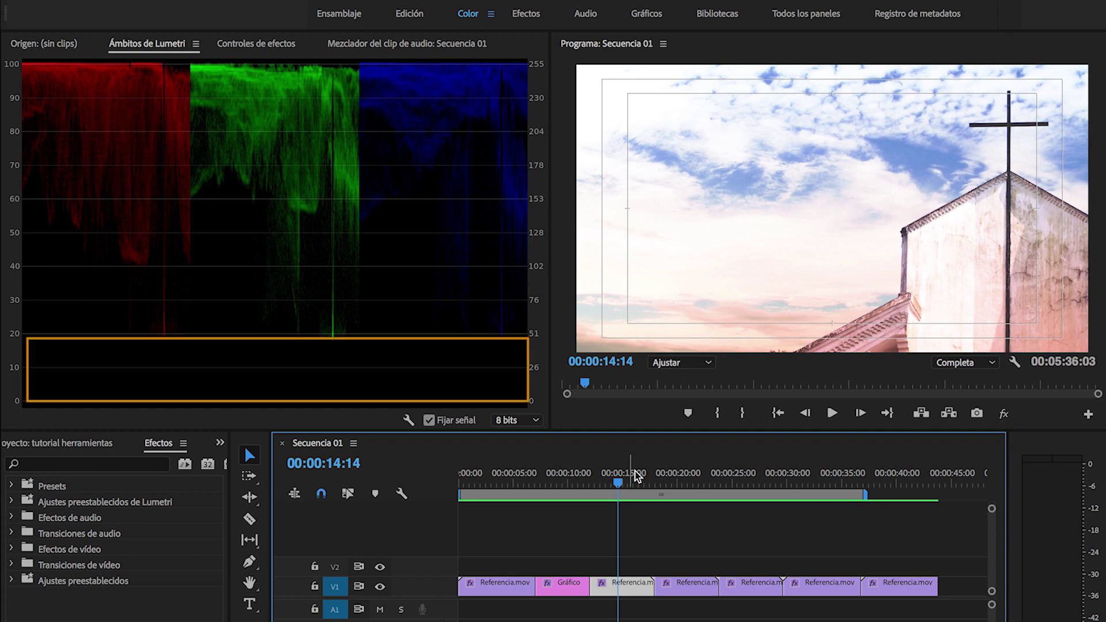
pyautogui.click(686, 481)
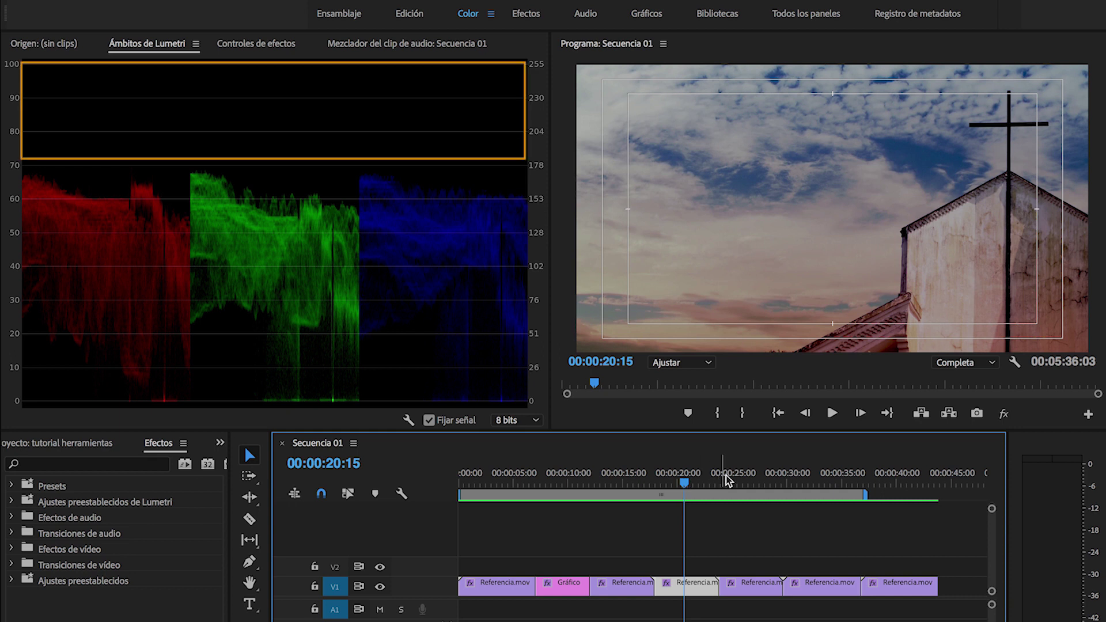
pyautogui.click(748, 481)
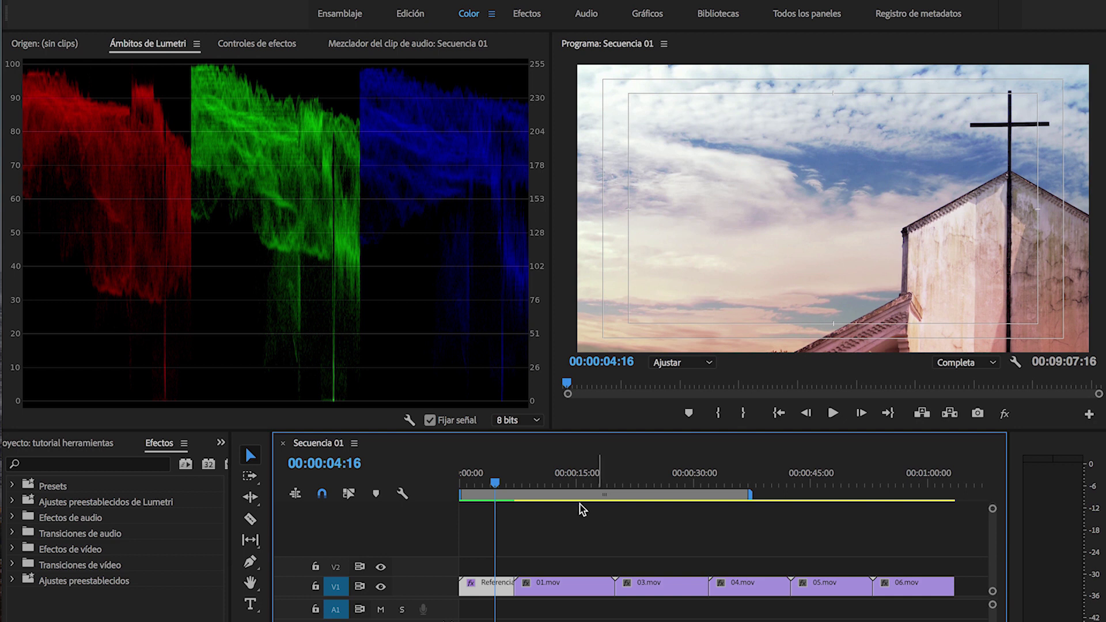
# Move the playhead to 00:00:12:03 in 01.mov to show the glacier lake's RGB parade
pyautogui.click(556, 482)
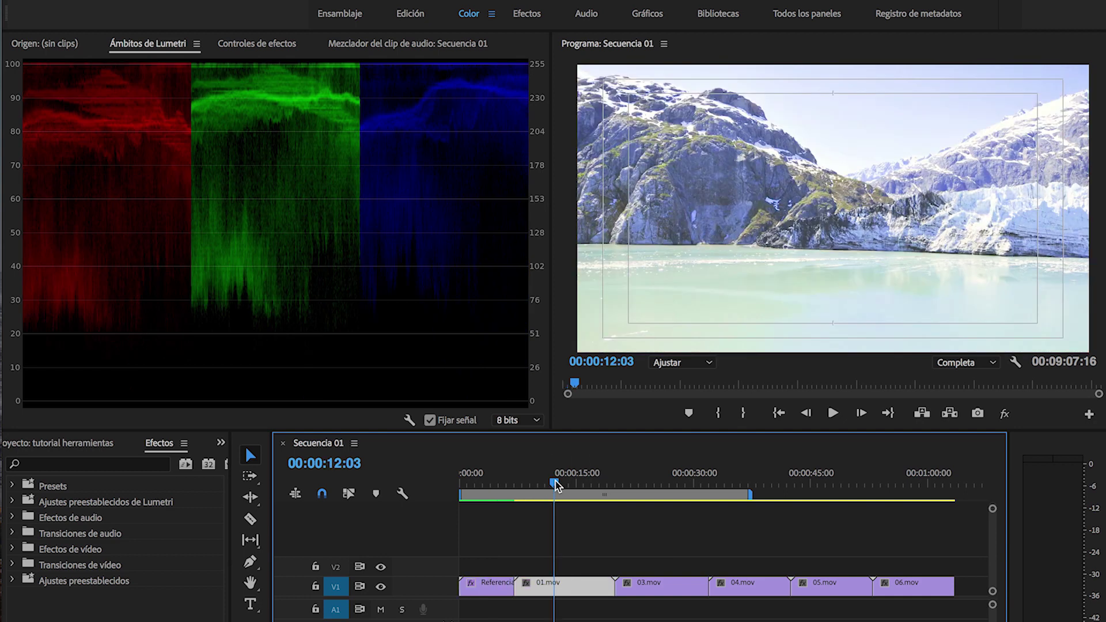